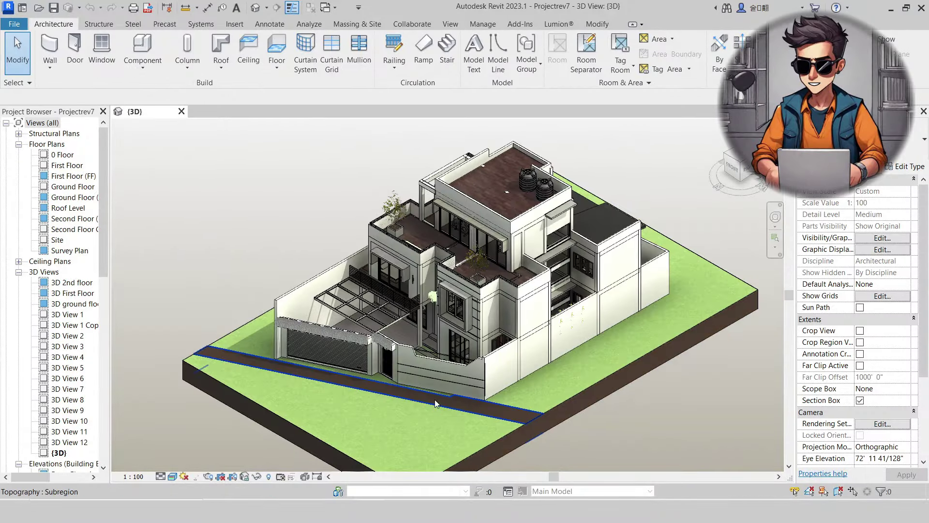
Orbit the house site model to inspect it from another angle.
{"action": "mouse_move", "coordinate": [436, 396]}
{"action": "left_mouse_down"}
{"action": "mouse_move", "coordinate": [509, 396]}
{"action": "mouse_move", "coordinate": [605, 373]}
{"action": "mouse_move", "coordinate": [216, 303]}
{"action": "left_mouse_up"}
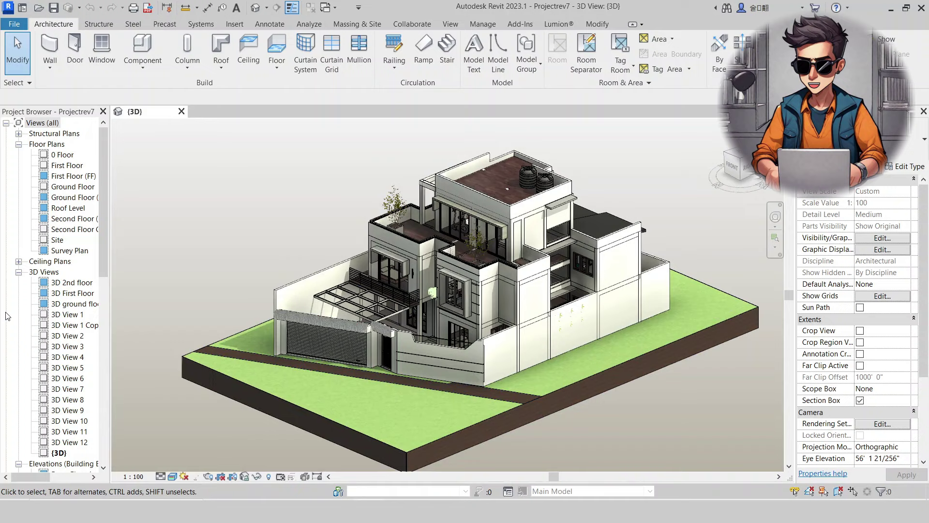
Open '3D View 1 Copy 1', extend its crop to the right, and shift the house left.
{"action": "double_click", "coordinate": [74, 325]}
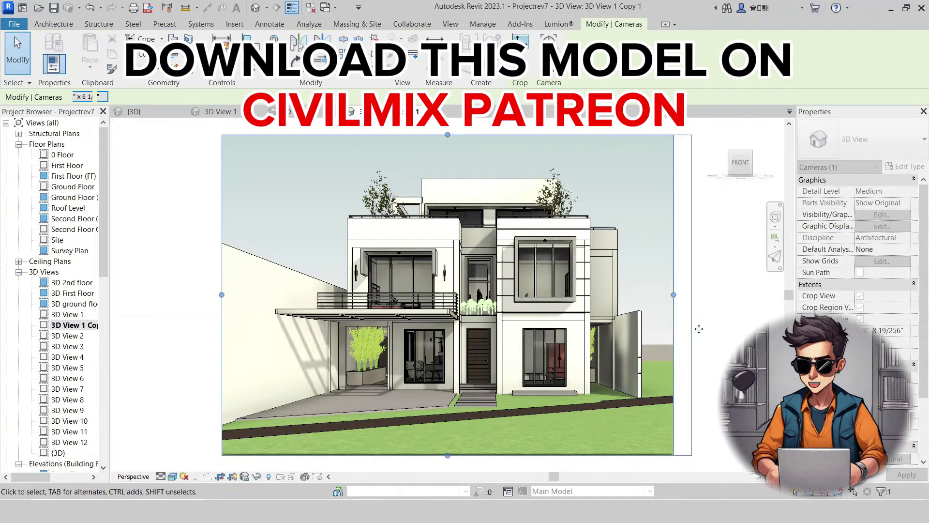
{"action": "left_click_drag", "start_coordinate": [699, 329], "coordinate": [701, 333]}
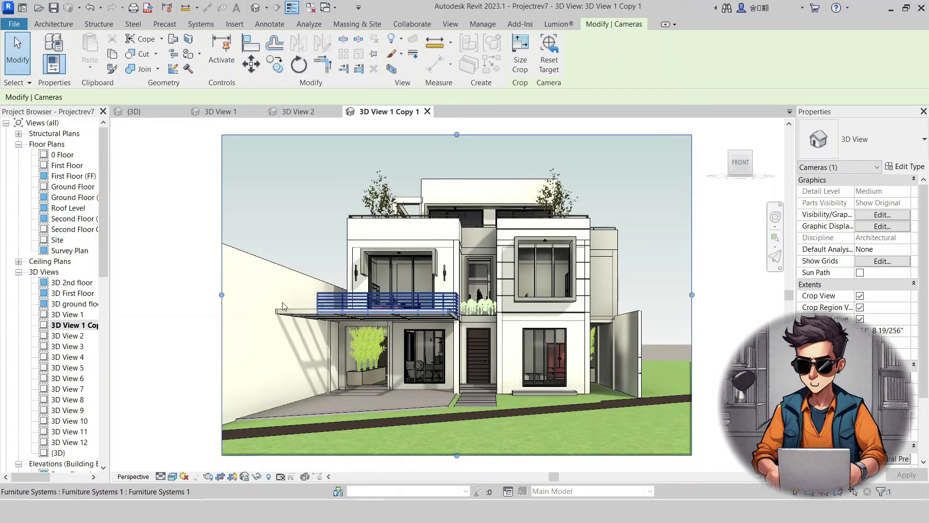
{"action": "left_click", "coordinate": [201, 281]}
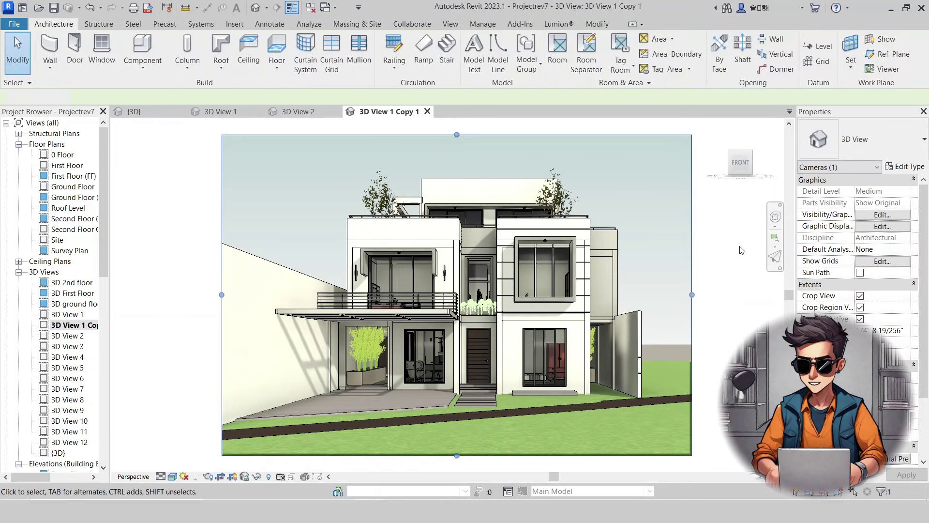
{"action": "left_click_drag", "start_coordinate": [721, 283], "coordinate": [700, 320]}
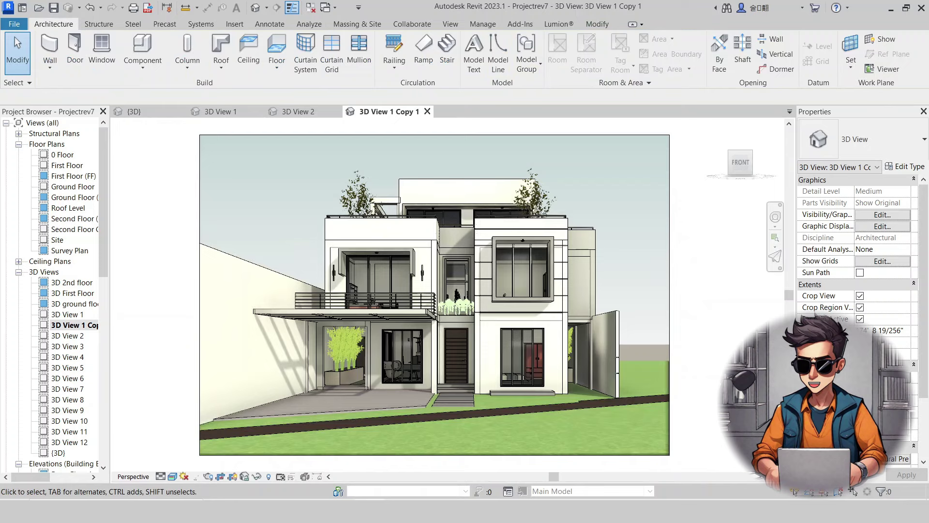
Snip the house's perspective view with a new Snipping Tool capture.
{"action": "key", "text": "super"}
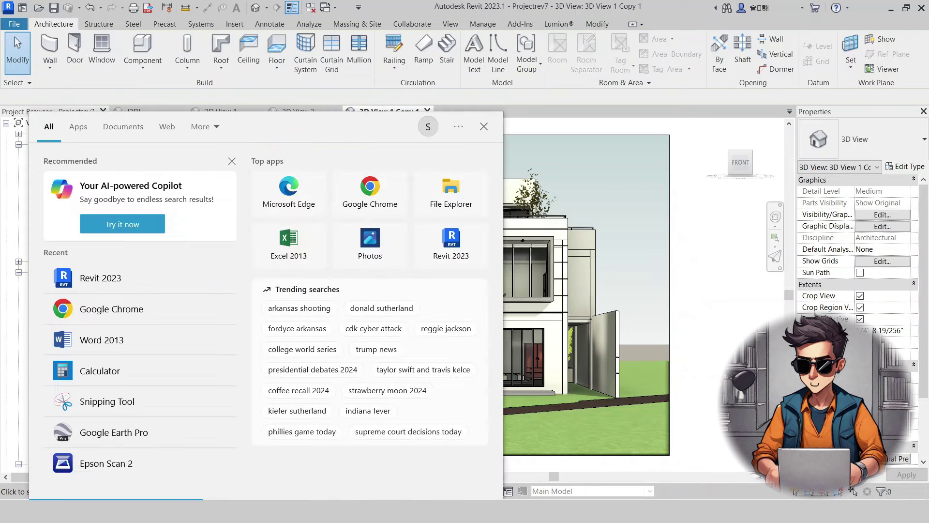
{"action": "type", "text": "sni"}
{"action": "left_click", "coordinate": [102, 190]}
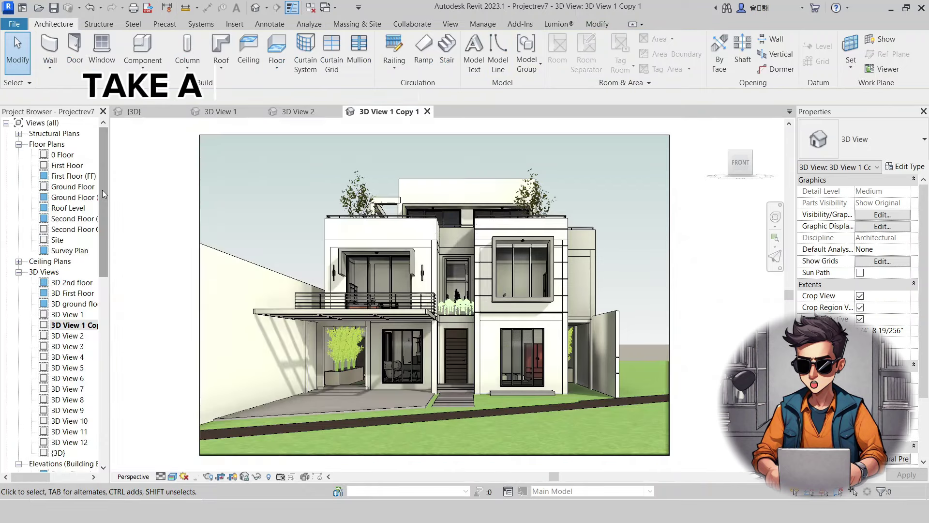
{"action": "left_click", "coordinate": [247, 83]}
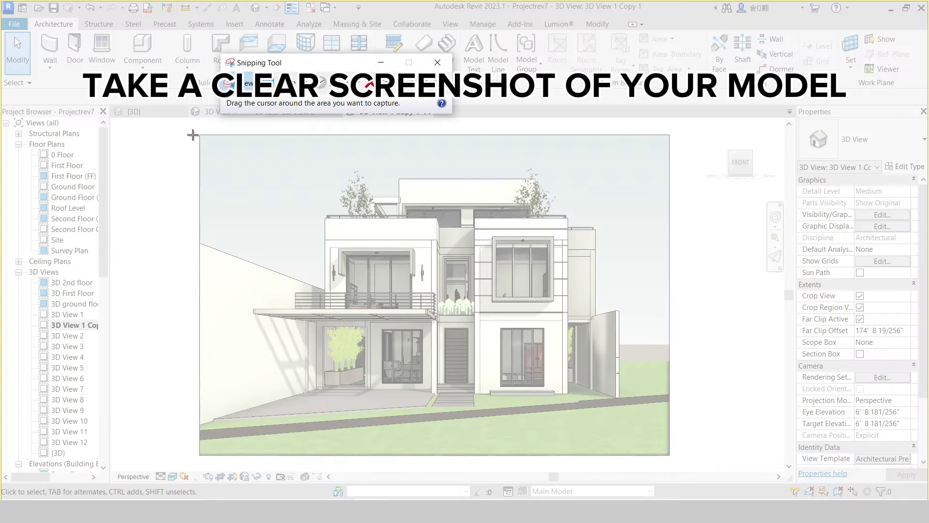
{"action": "mouse_move", "coordinate": [199, 136]}
{"action": "left_mouse_down"}
{"action": "mouse_move", "coordinate": [670, 453]}
{"action": "mouse_move", "coordinate": [666, 442]}
{"action": "left_mouse_up"}
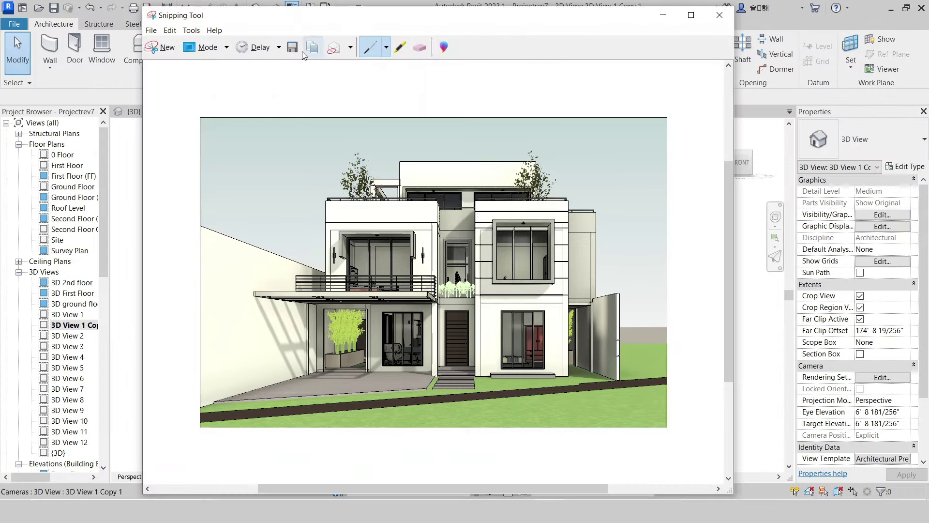
Save the captured image as a PNG in the Downloads folder.
{"action": "left_click", "coordinate": [295, 50]}
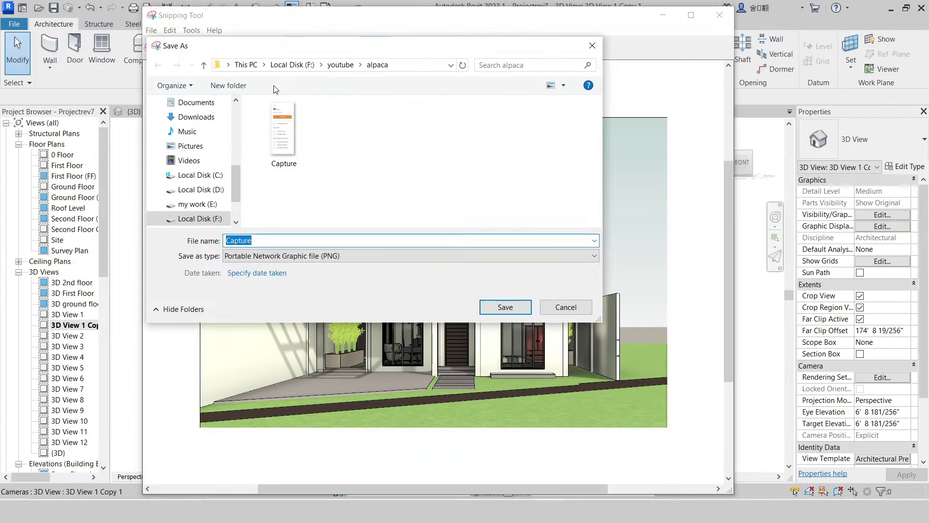
{"action": "left_click", "coordinate": [194, 117]}
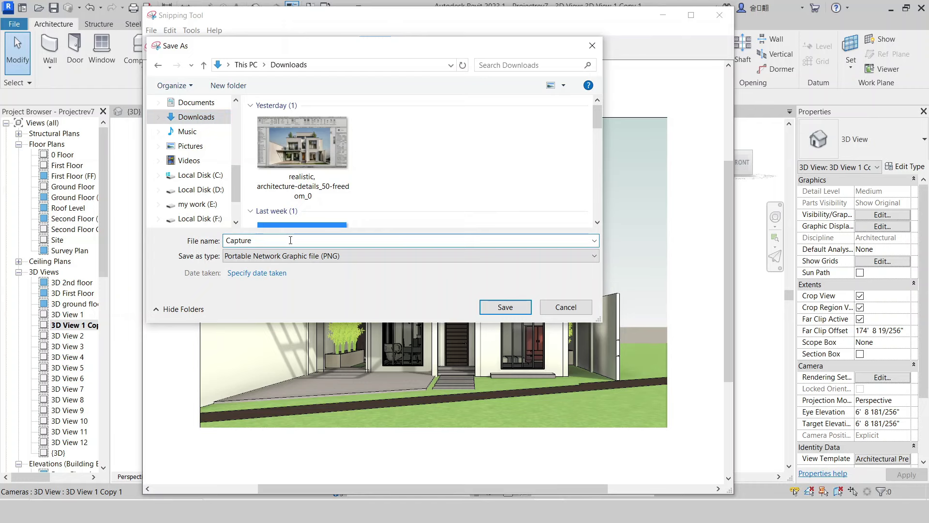
{"action": "left_click", "coordinate": [505, 306]}
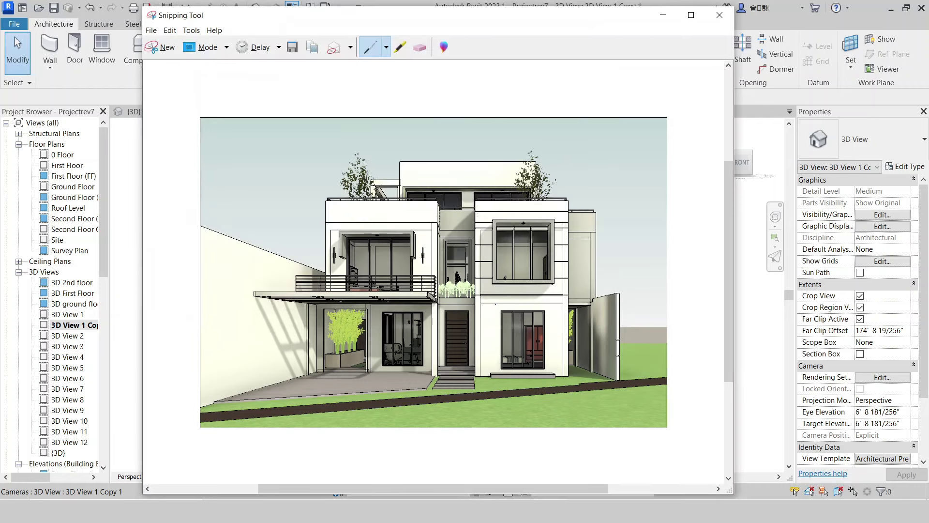
Close the Snipping Tool window.
{"action": "left_click", "coordinate": [719, 14]}
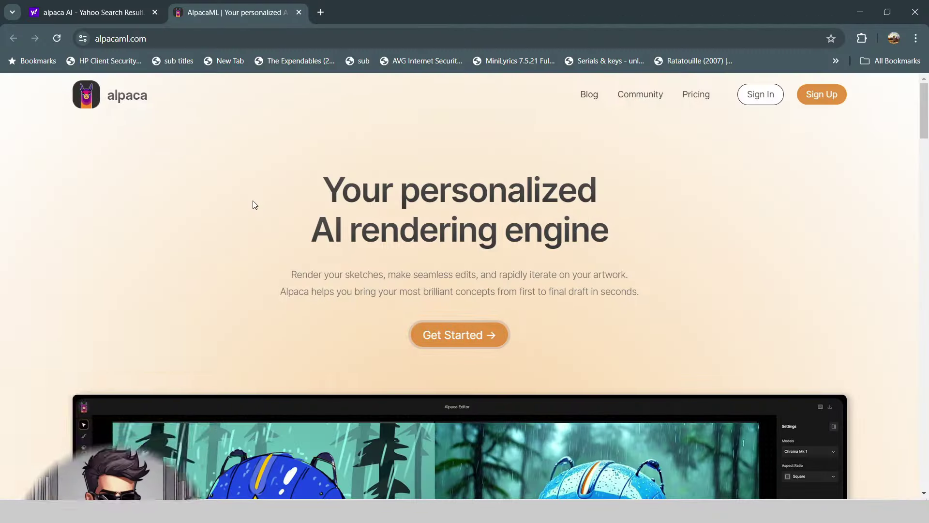
{"action": "scroll", "coordinate": [254, 205], "scroll_direction": "down", "scroll_amount": 5}
{"action": "scroll", "coordinate": [253, 205], "scroll_direction": "down", "scroll_amount": 5}
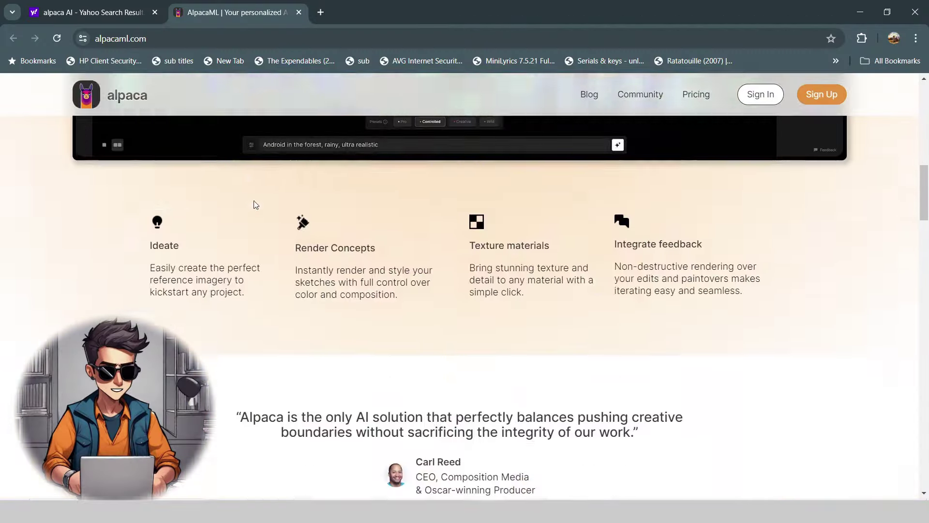
{"action": "scroll", "coordinate": [254, 206], "scroll_direction": "down", "scroll_amount": 3}
{"action": "scroll", "coordinate": [254, 205], "scroll_direction": "down", "scroll_amount": 2}
{"action": "scroll", "coordinate": [253, 205], "scroll_direction": "down", "scroll_amount": 5}
{"action": "scroll", "coordinate": [253, 205], "scroll_direction": "up", "scroll_amount": 3}
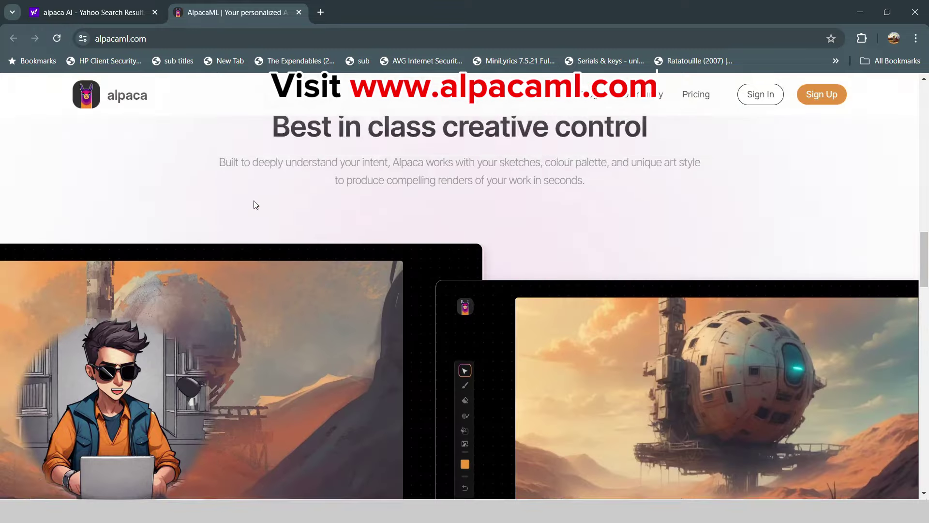
{"action": "scroll", "coordinate": [254, 205], "scroll_direction": "down", "scroll_amount": 5}
{"action": "scroll", "coordinate": [253, 205], "scroll_direction": "up", "scroll_amount": 10}
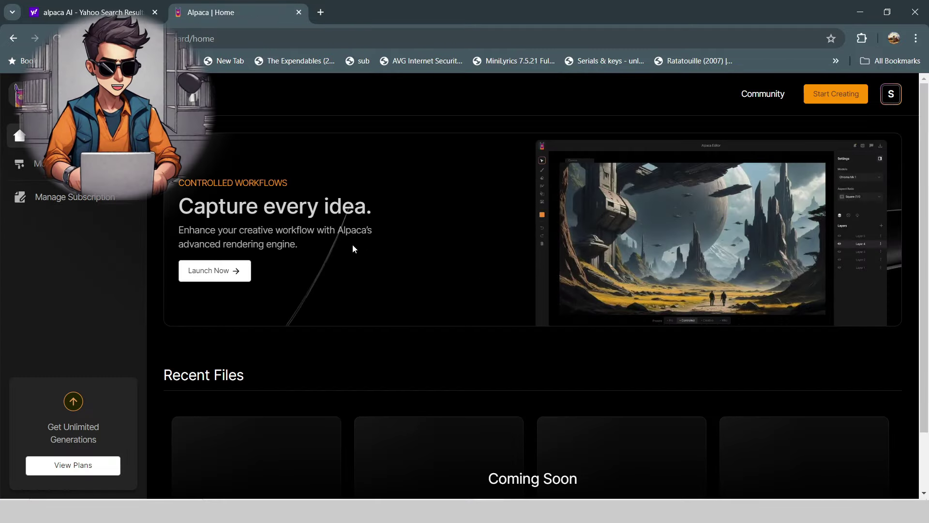
Open the Alpaca editor from the dashboard's Start Creating button.
{"action": "left_click", "coordinate": [821, 100]}
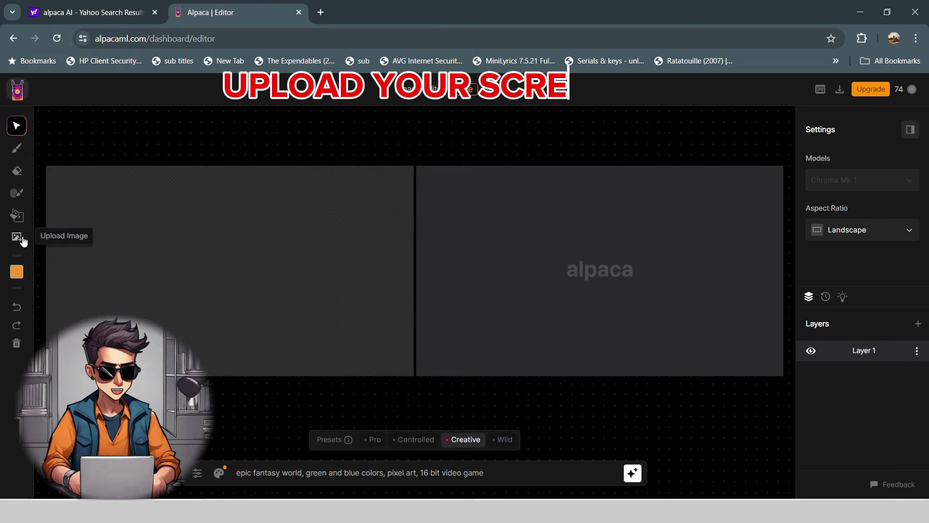
Upload the Capture123 screenshot onto the Alpaca canvas.
{"action": "left_click", "coordinate": [17, 236]}
{"action": "left_click", "coordinate": [160, 138]}
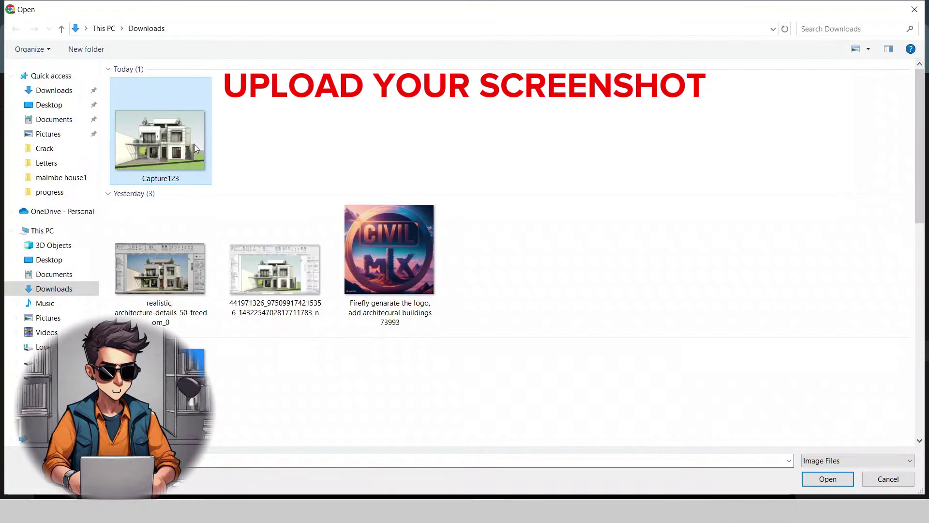
{"action": "left_click", "coordinate": [827, 479]}
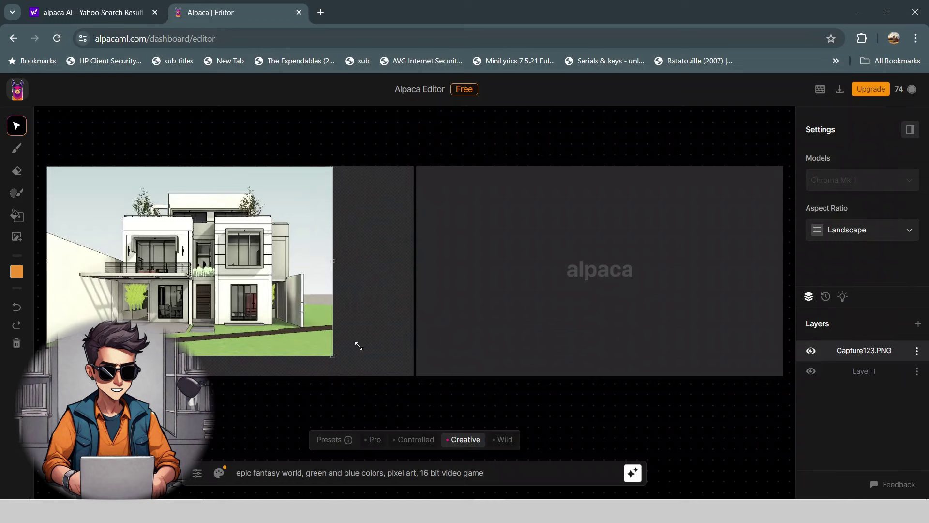
Enlarge the screenshot to fill the frame and delete the old prompt text.
{"action": "left_click_drag", "start_coordinate": [308, 341], "coordinate": [392, 375]}
{"action": "left_click_drag", "start_coordinate": [361, 321], "coordinate": [373, 320]}
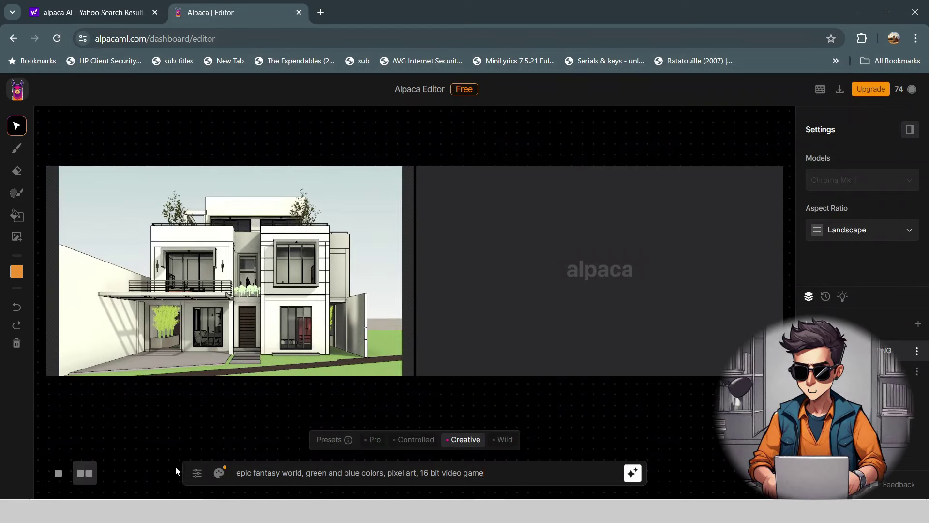
{"action": "key", "text": "ctrl+a"}
{"action": "key", "text": "BackSpace"}
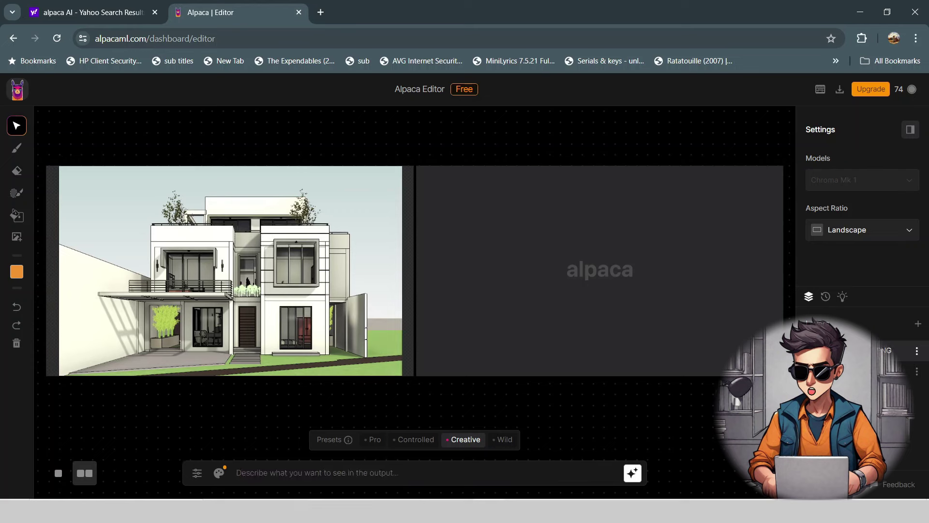
Generate two Controlled-preset house renders, then generate another with the Creative preset.
{"action": "left_click", "coordinate": [416, 438]}
{"action": "left_click", "coordinate": [632, 472]}
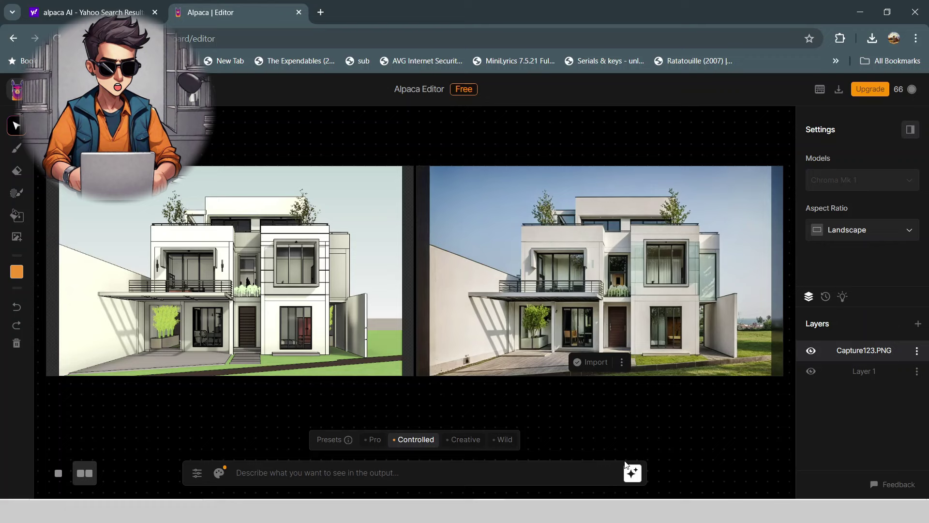
{"action": "left_click", "coordinate": [632, 474]}
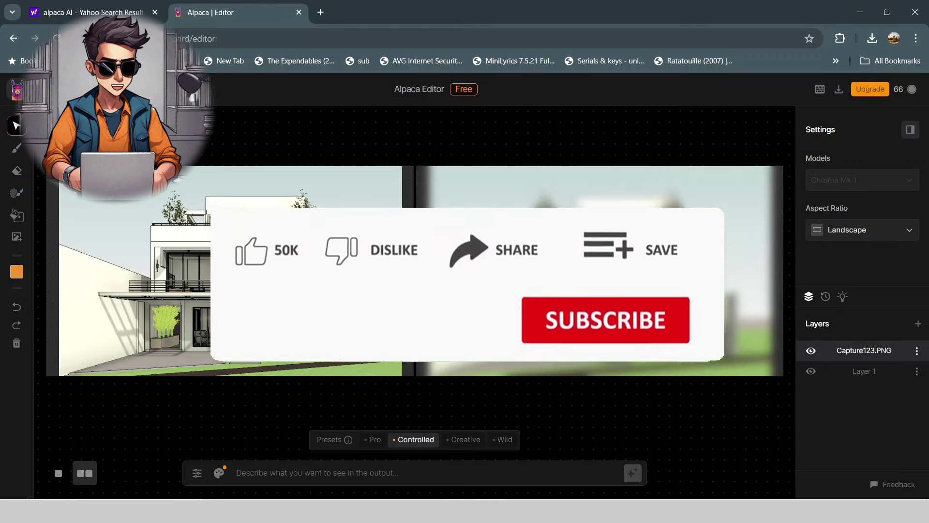
{"action": "left_click", "coordinate": [465, 439]}
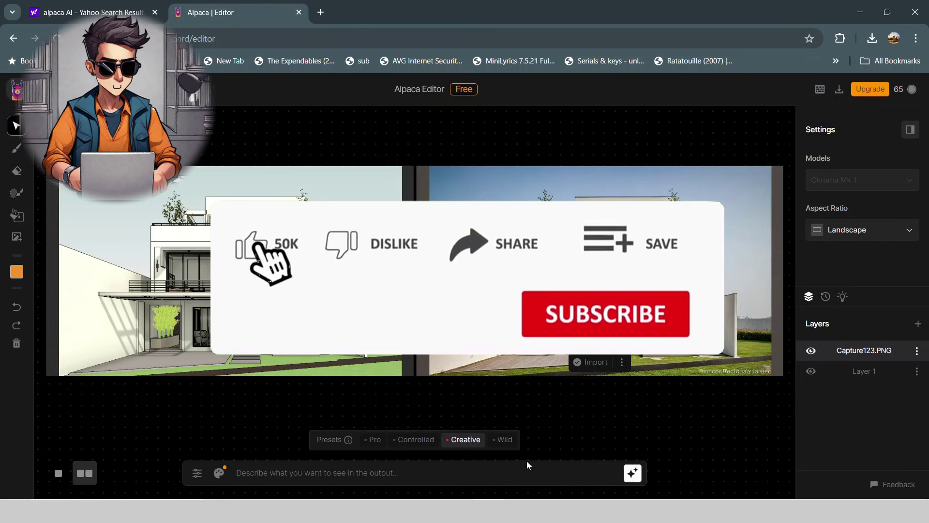
{"action": "left_click", "coordinate": [626, 479]}
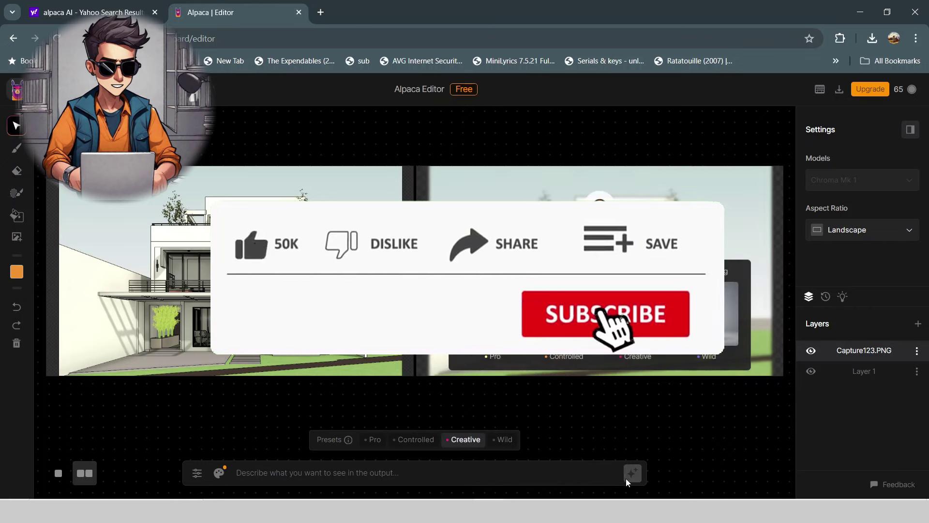